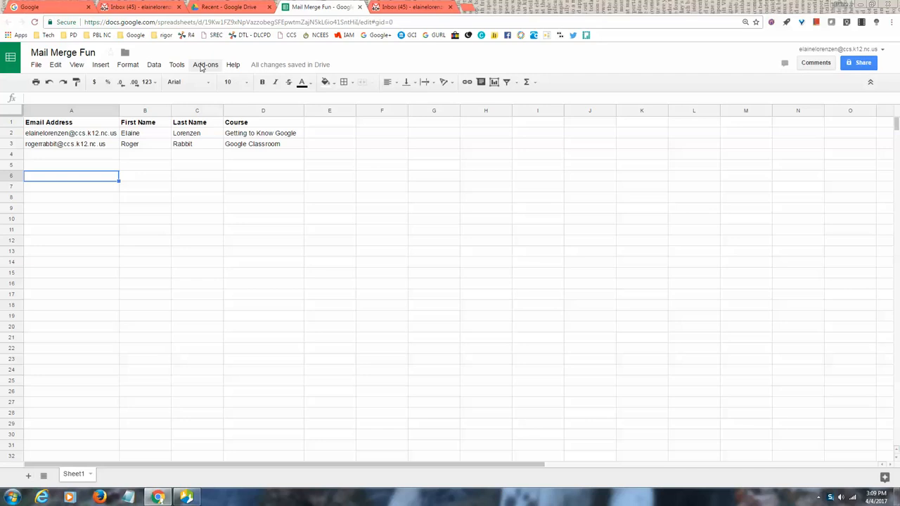
Look up Yet Another Mail Merge in the add-on store with search text "yet", and check for it among the installed add-ons
click(201, 66)
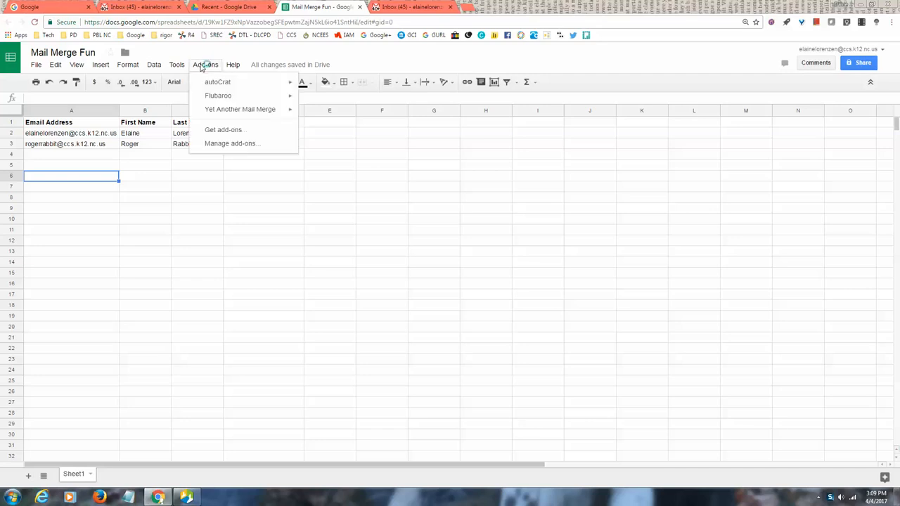
click(221, 132)
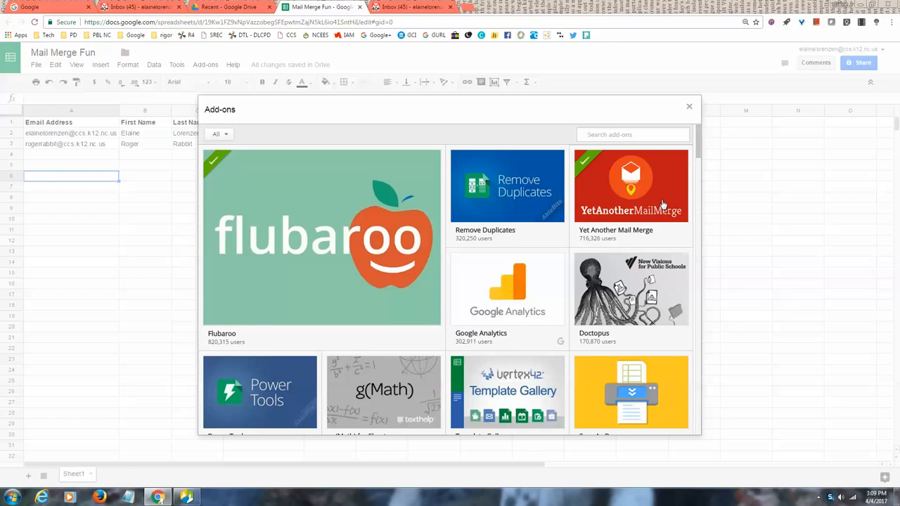
mouse_move(663, 201)
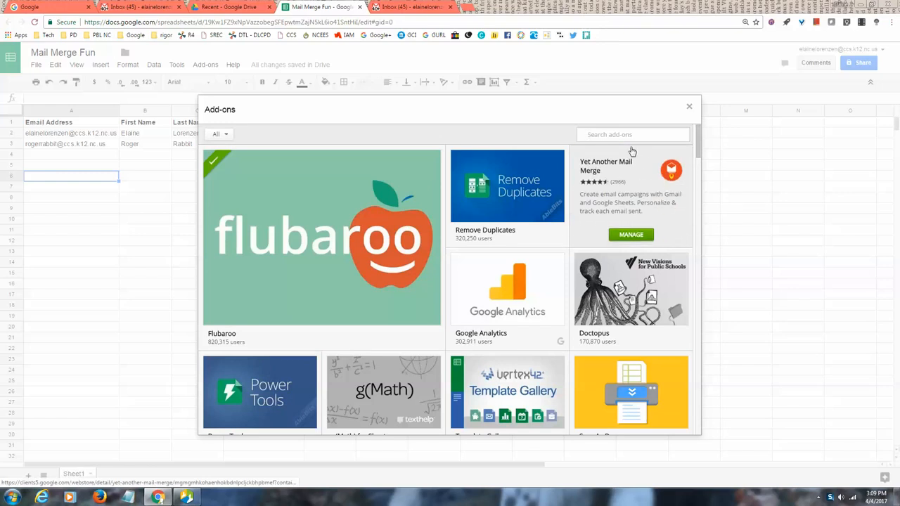
text(y)
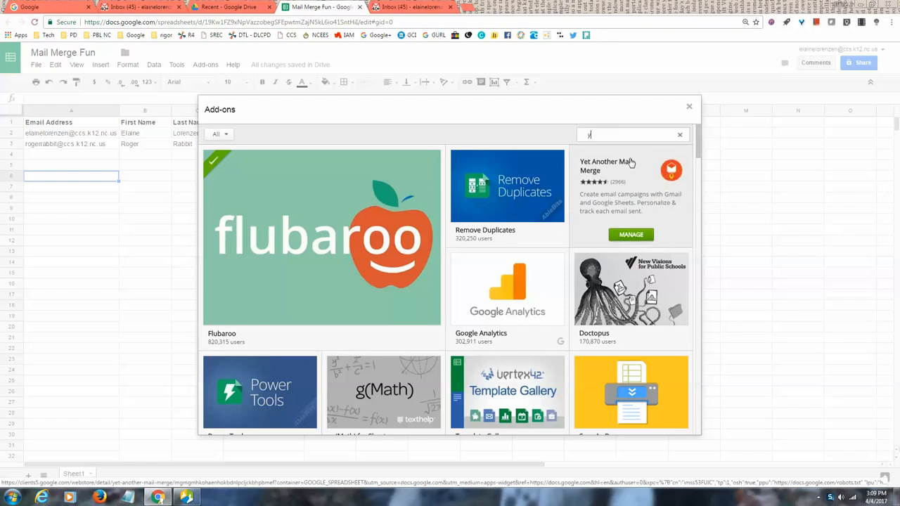
text(et)
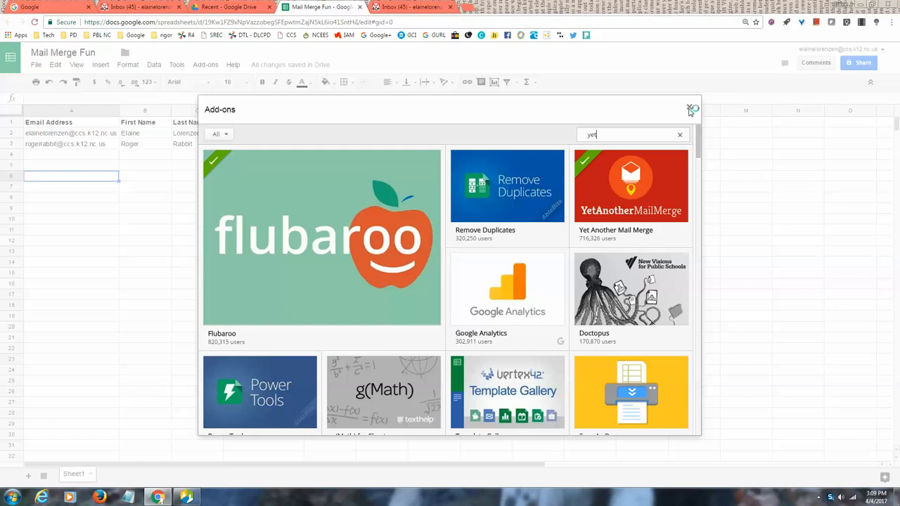
click(689, 109)
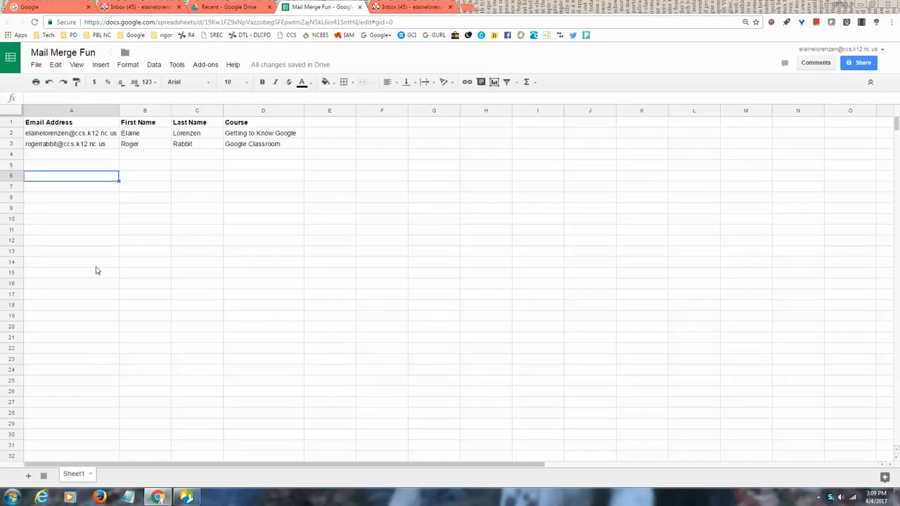
click(201, 66)
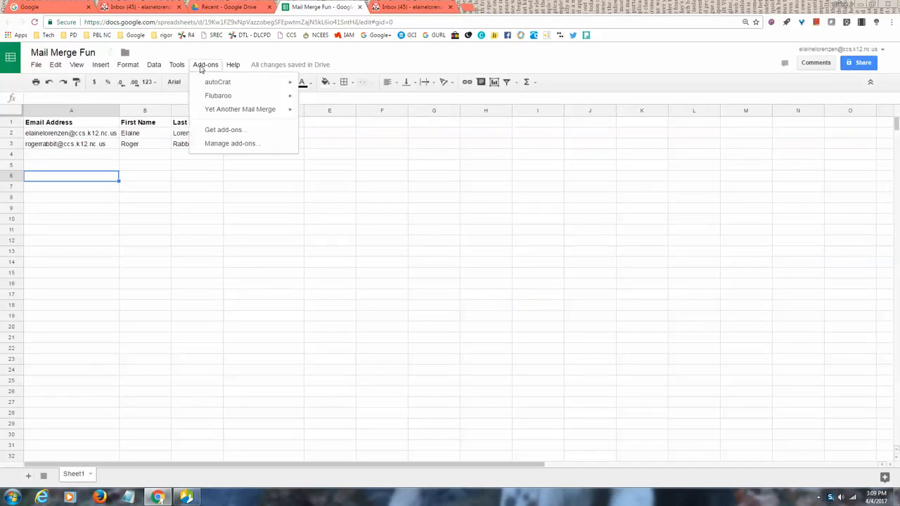
mouse_move(215, 112)
click(416, 309)
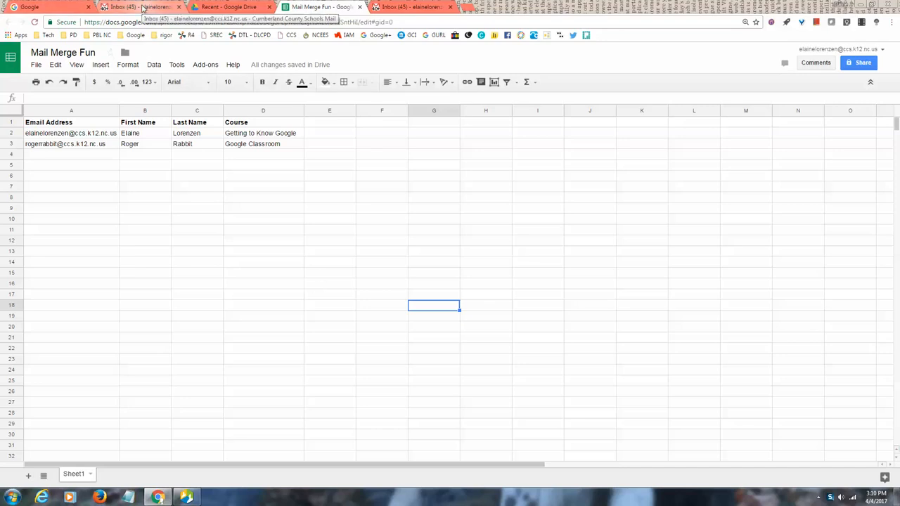
Switch to Gmail, start a new message and insert blank lines above the signature
click(144, 7)
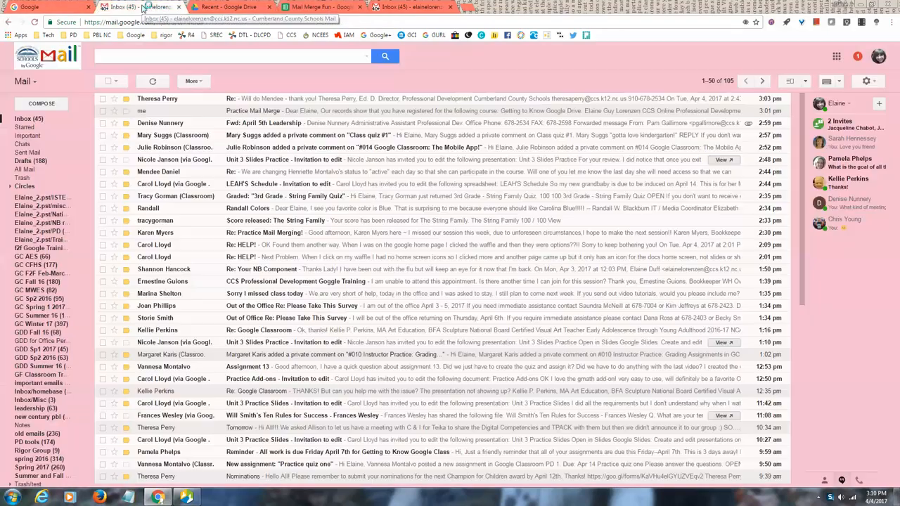
click(53, 105)
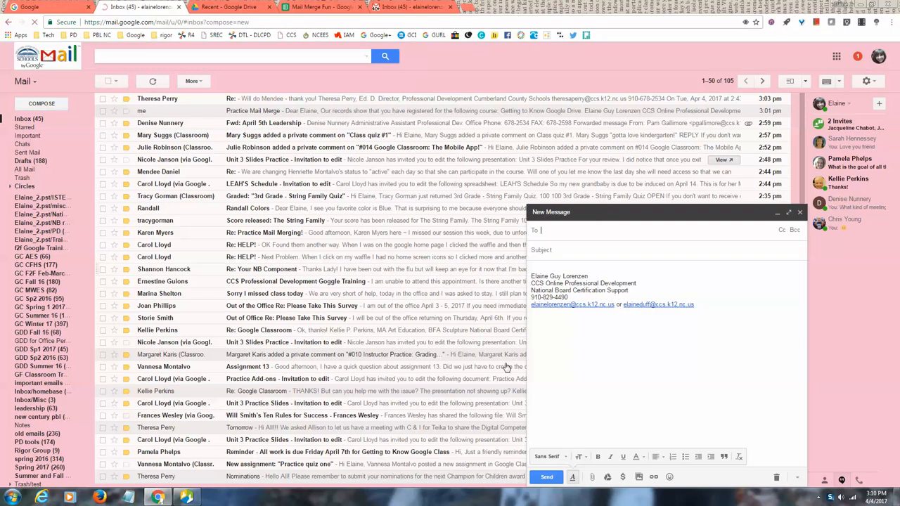
click(559, 269)
key(Return)
key(Return)
key(Return)
key(Return)
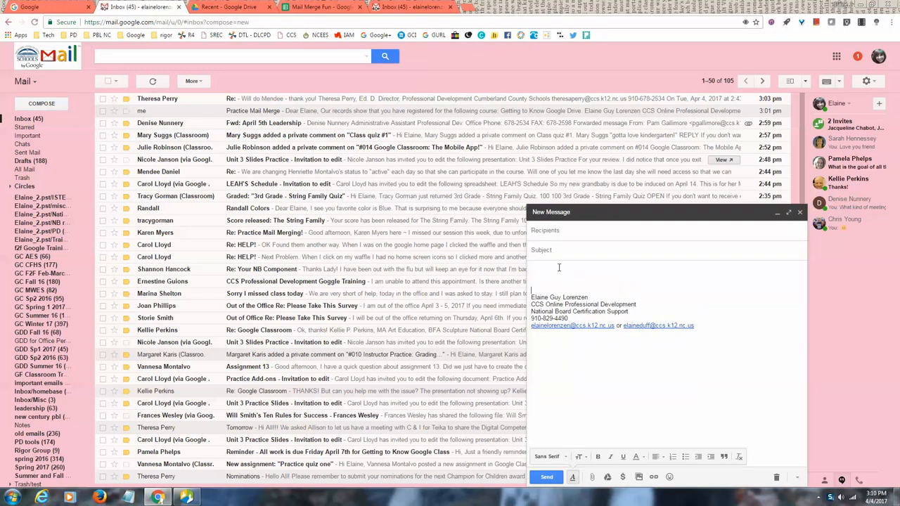
Leave the recipients empty and set the message subject to "Practice Mail Merge"
click(551, 231)
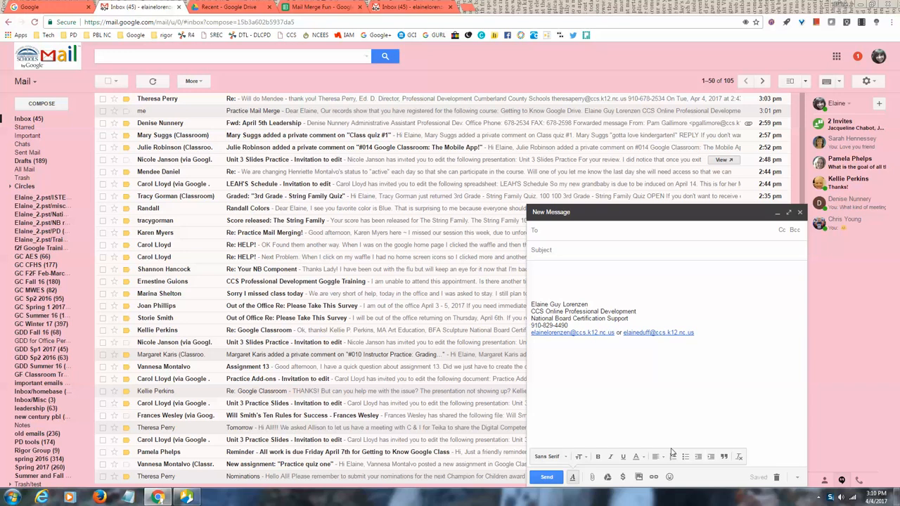
click(557, 251)
text(Practice Mai)
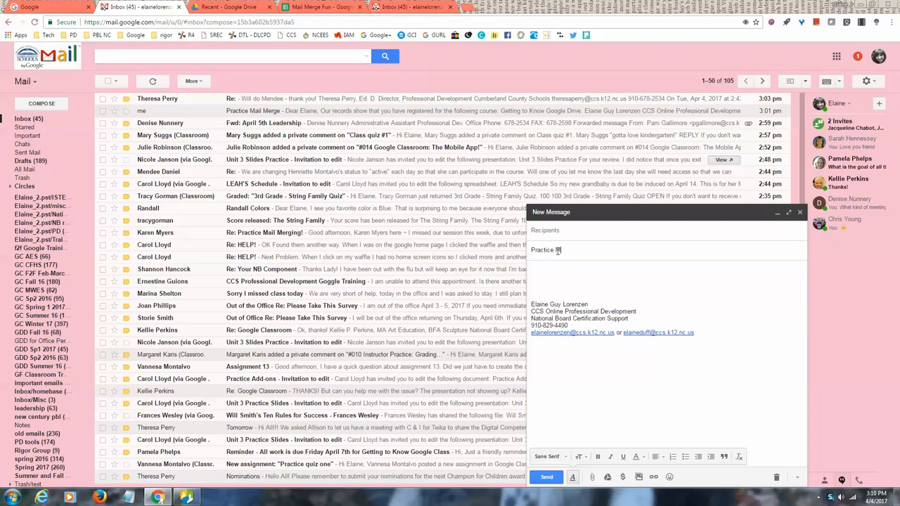
text(l Merge)
Enter the greeting "Dear <<First Name>>," in the message body, checking the placeholder against the column header in the Mail Merge Fun spreadsheet
click(582, 270)
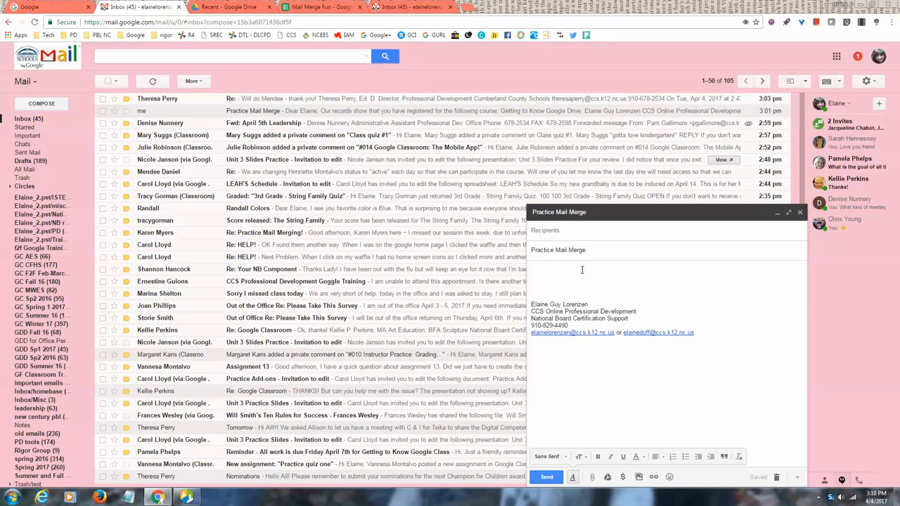
text(Dear <<)
text(First Name>>)
click(307, 7)
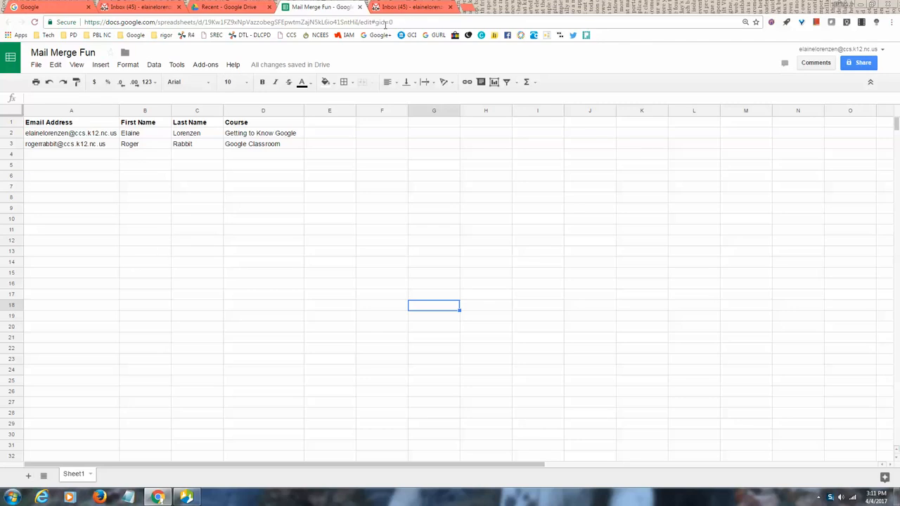
click(134, 8)
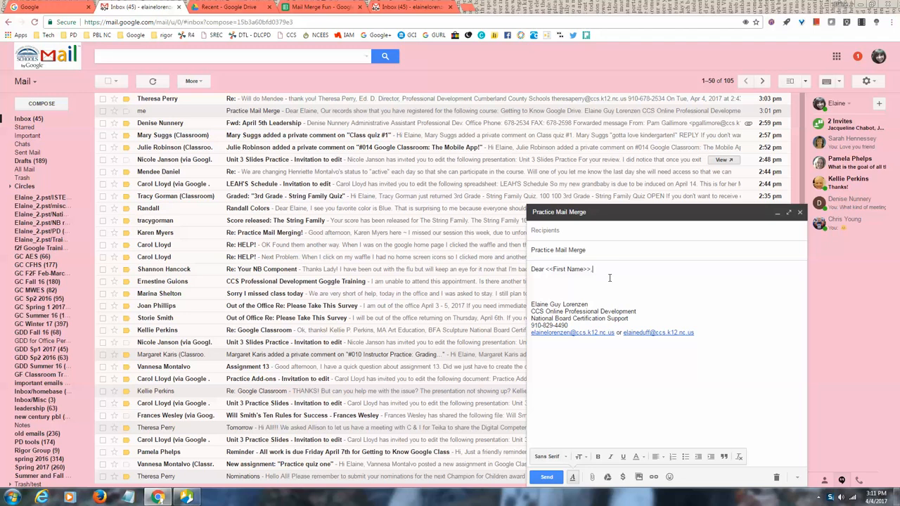
Below the greeting, write "Our records indicate you have registered for the following course:" with the placeholder "<<Course>>." on its own line
key(Return)
key(Return)
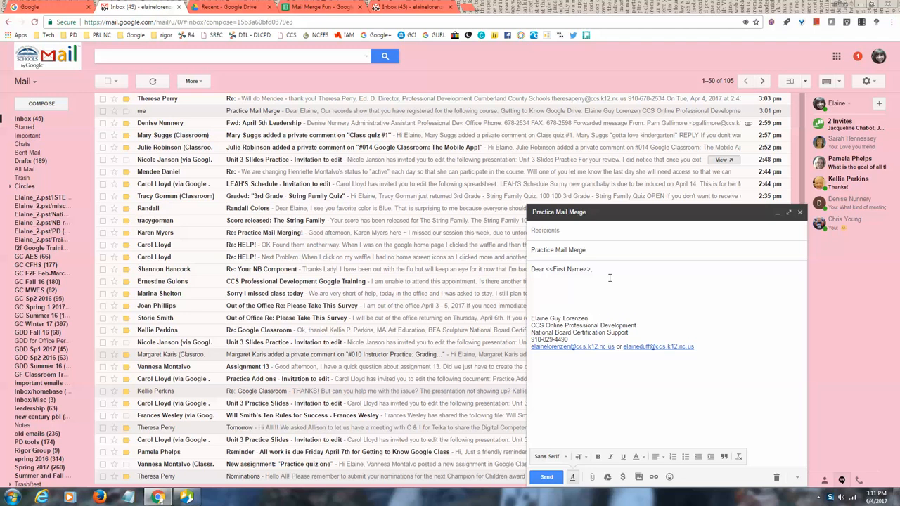
text(Our records indicated)
key(BackSpace)
text(you have registered f)
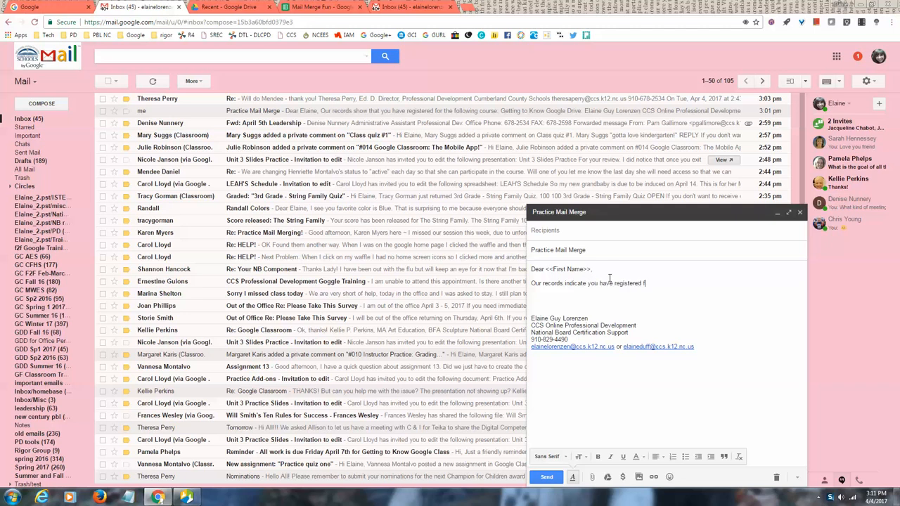
text(or the following course:)
key(Return)
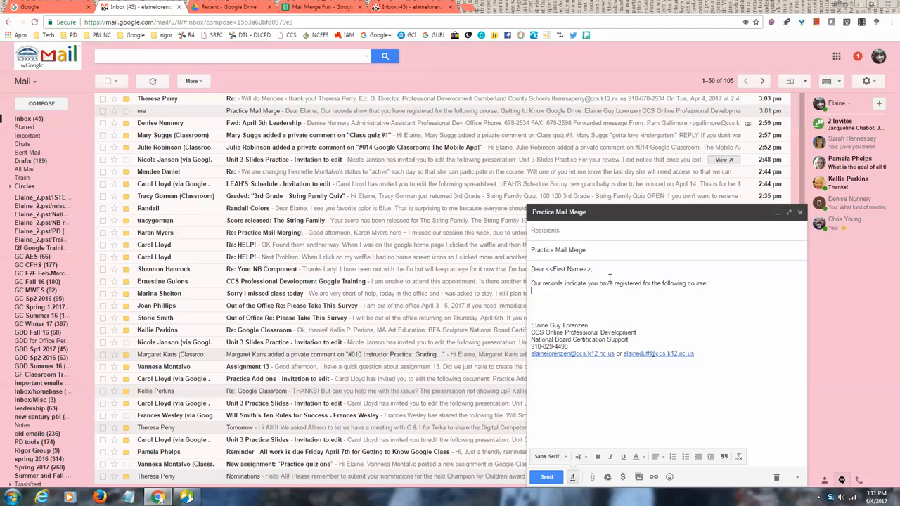
text(<<Course>>)
Check the Course header in the spreadsheet, add blank lines below the course placeholder in the Gmail message and close it as a draft
click(288, 6)
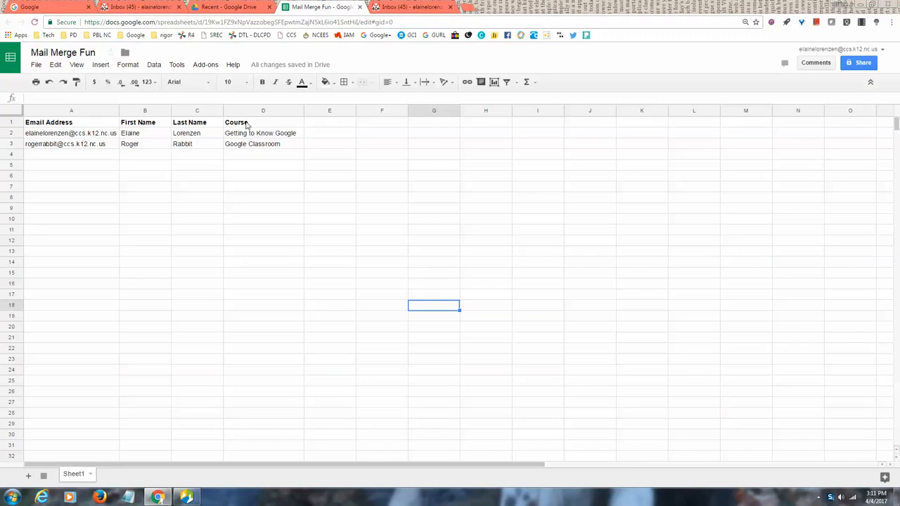
click(208, 11)
click(140, 7)
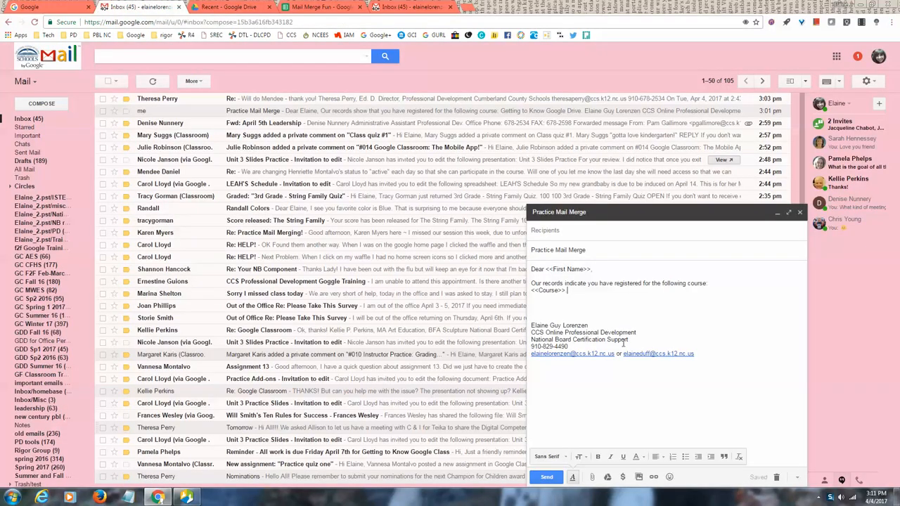
key(Return)
key(Return)
key(Return)
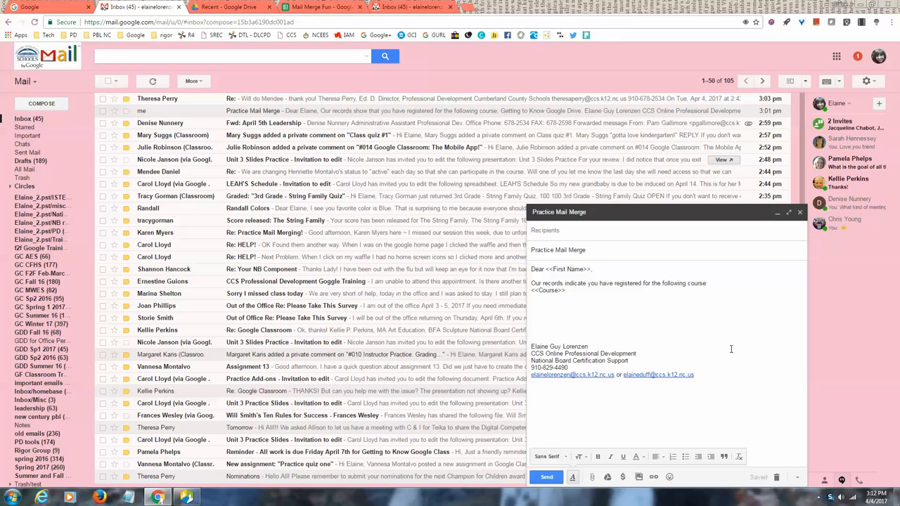
click(800, 213)
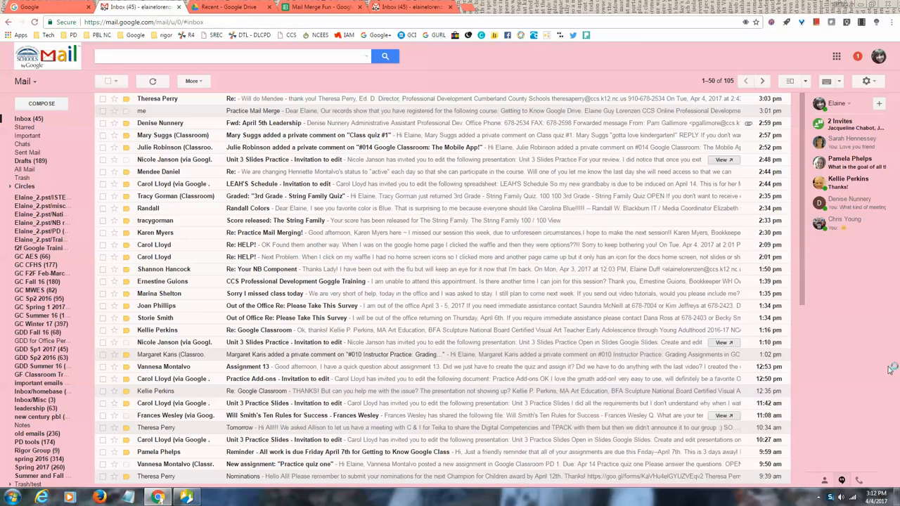
Switch to the Mail Merge Fun spreadsheet and start a mail merge with the Yet Another Mail Merge add-on
click(317, 7)
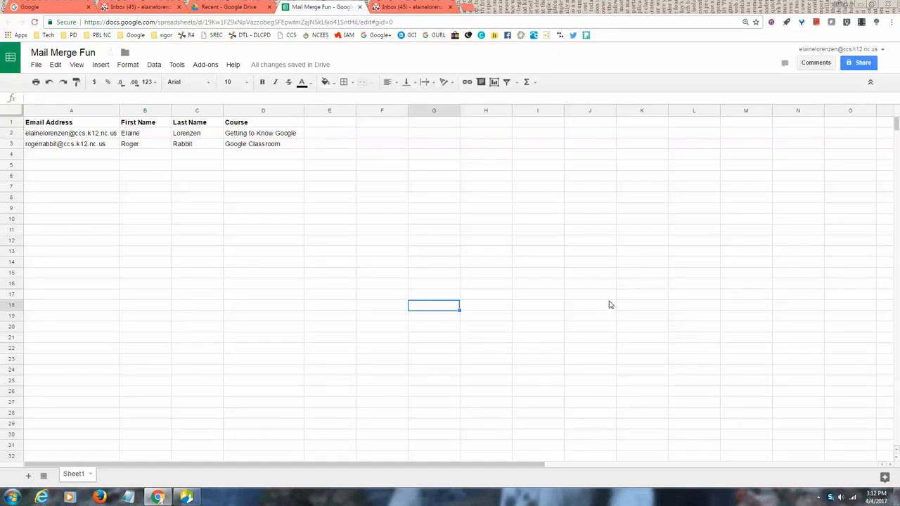
click(213, 66)
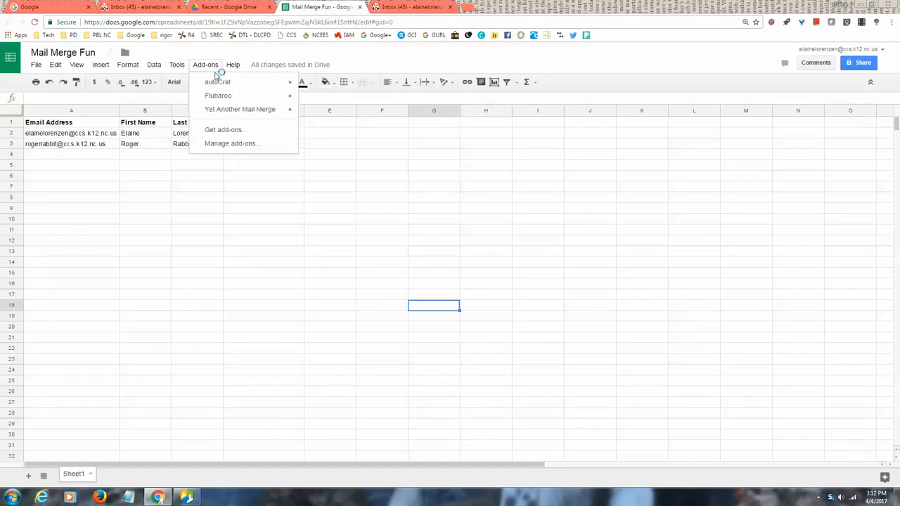
mouse_move(227, 110)
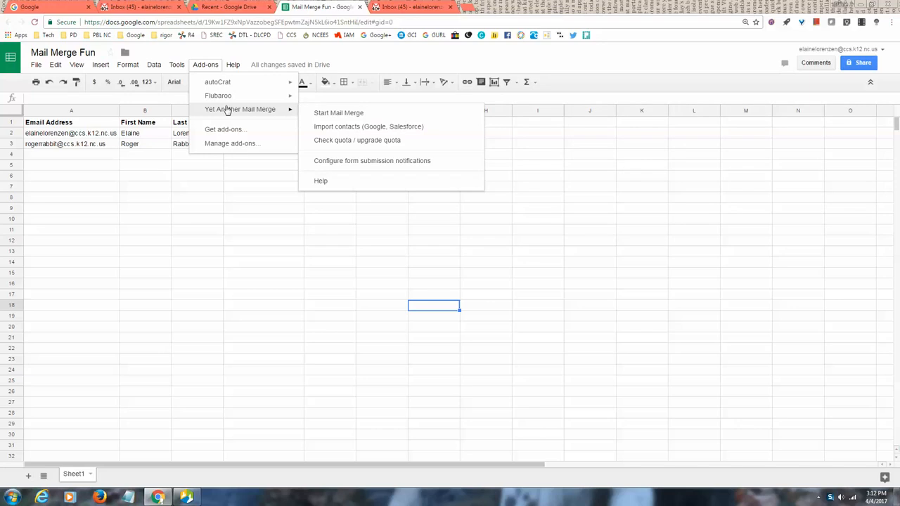
click(320, 117)
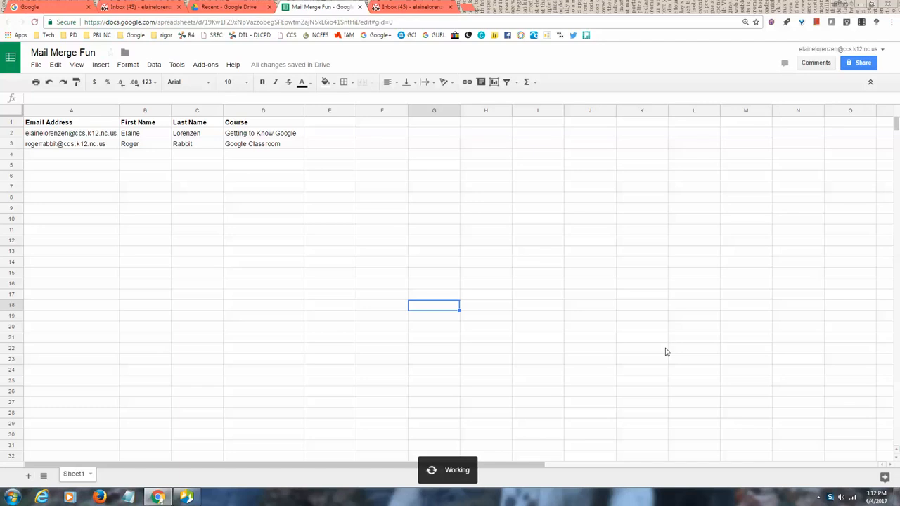
click(203, 65)
mouse_move(245, 111)
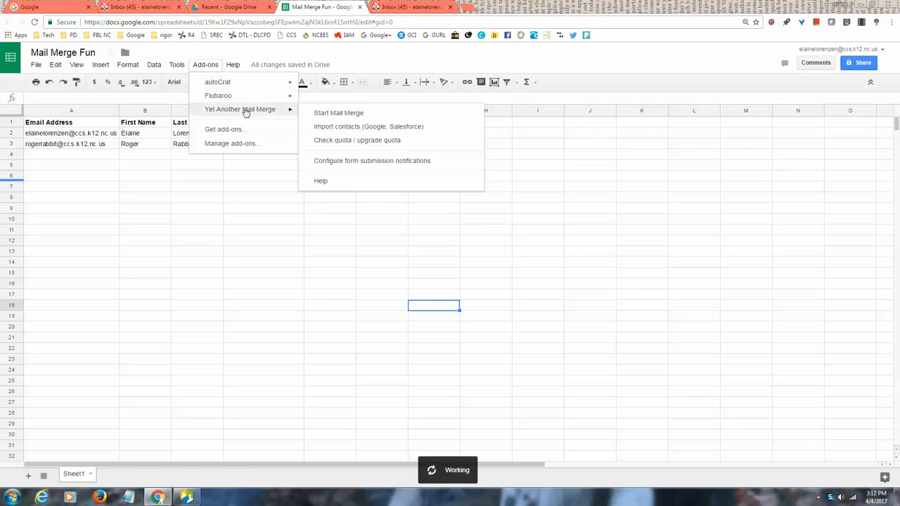
click(314, 114)
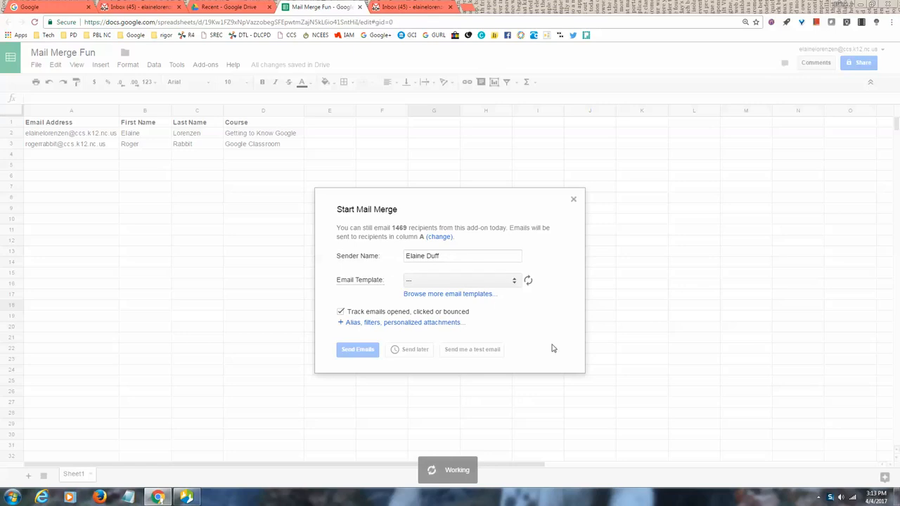
Choose the Practice Mail Merge draft as the email template and send the merge emails
click(516, 283)
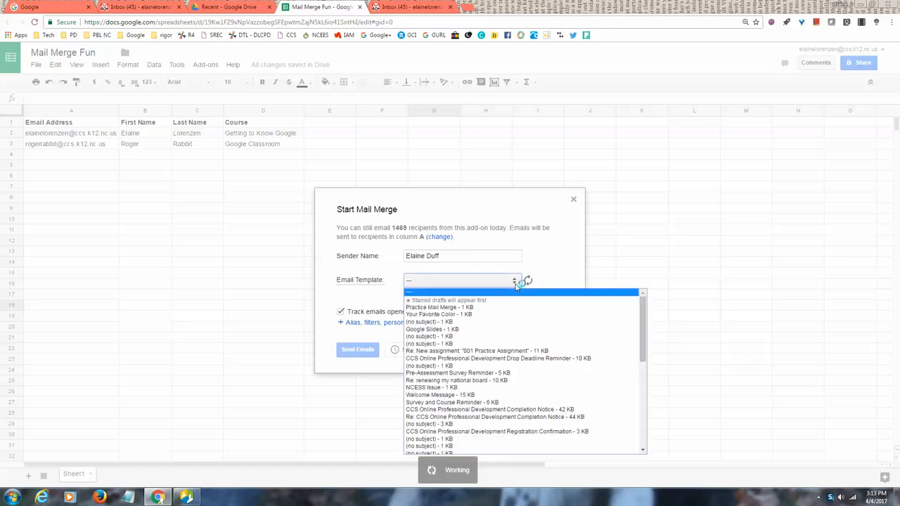
click(456, 308)
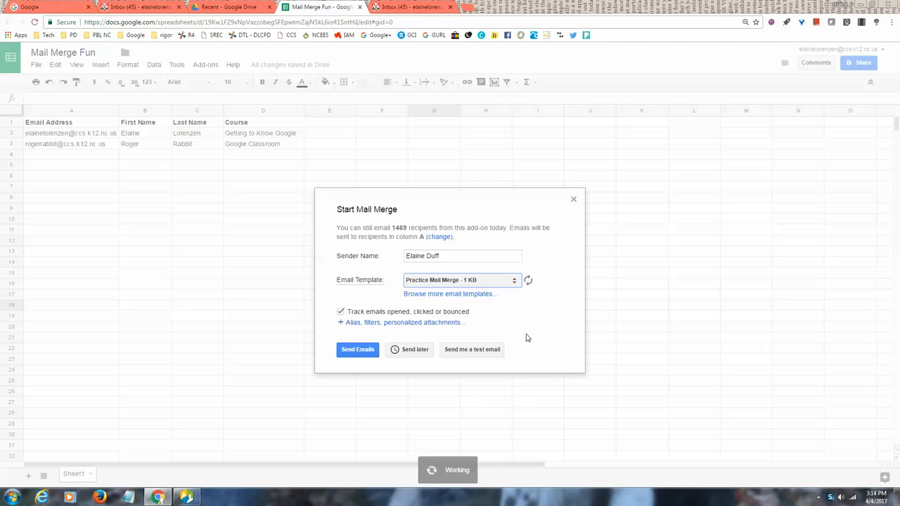
click(367, 353)
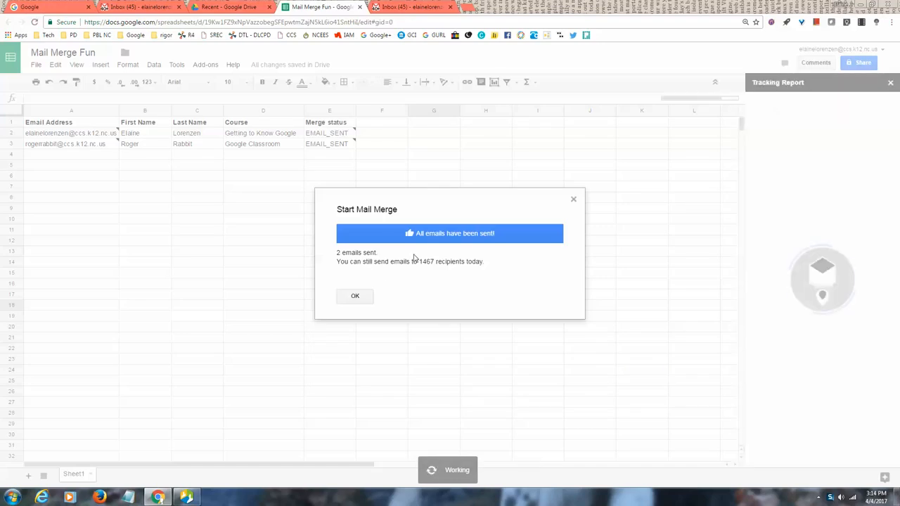
click(355, 299)
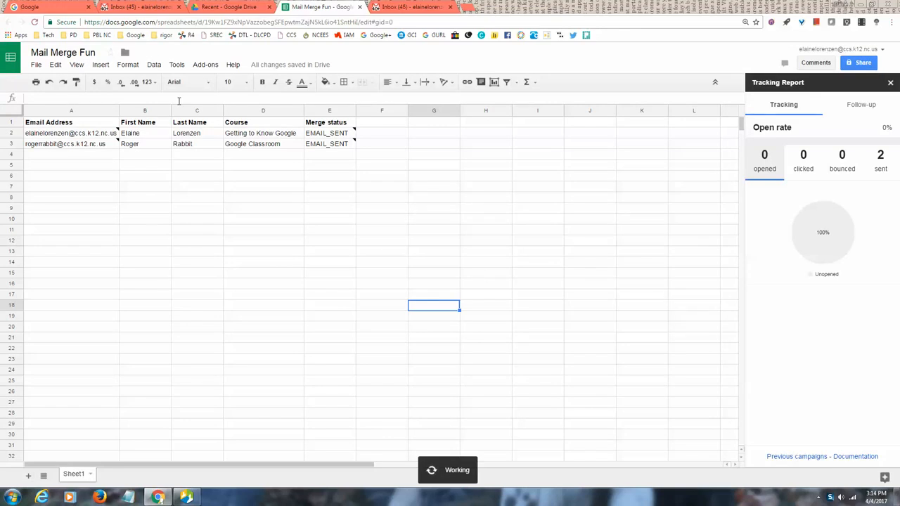
Reload the Gmail inbox and read the newest Practice Mail Merge email, and examine the merge status of the recipients in the spreadsheet
mouse_move(50, 139)
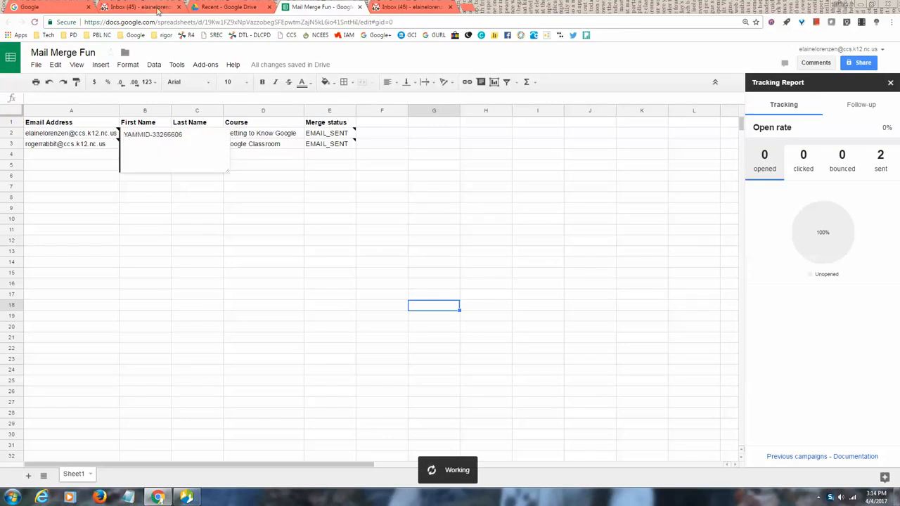
click(134, 7)
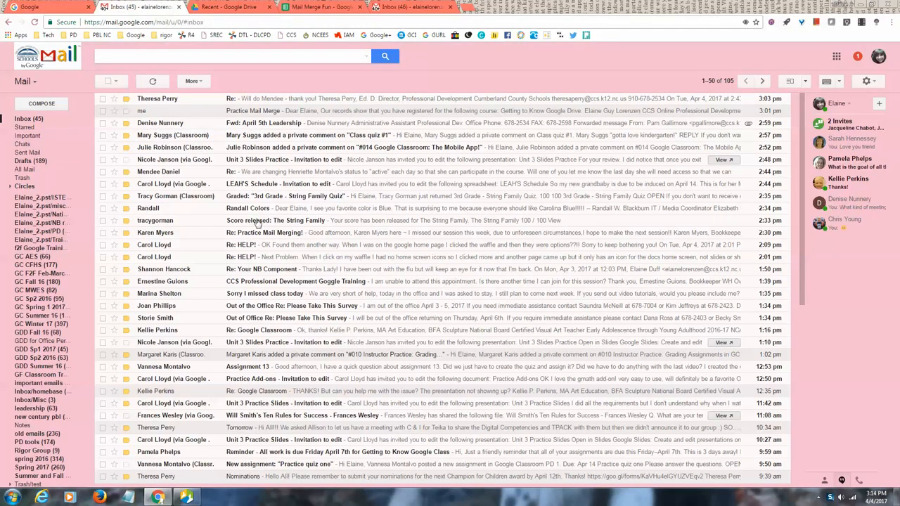
click(34, 22)
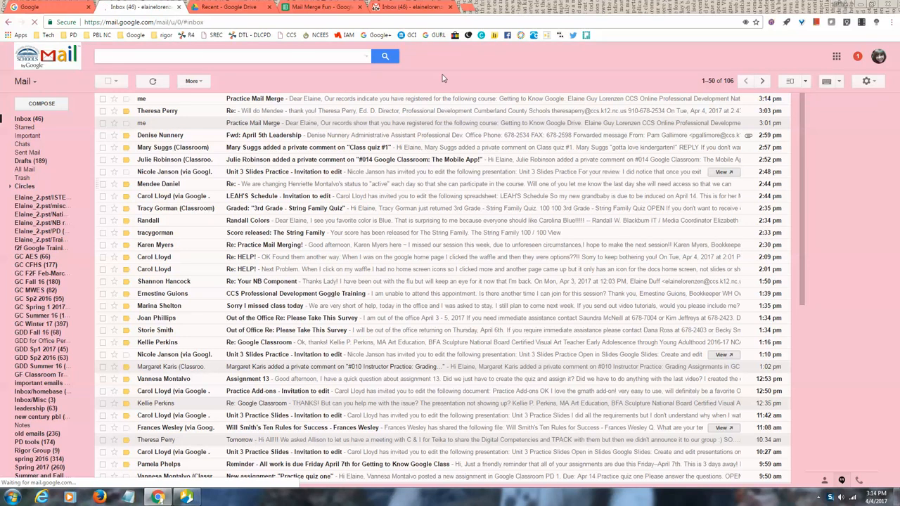
click(242, 102)
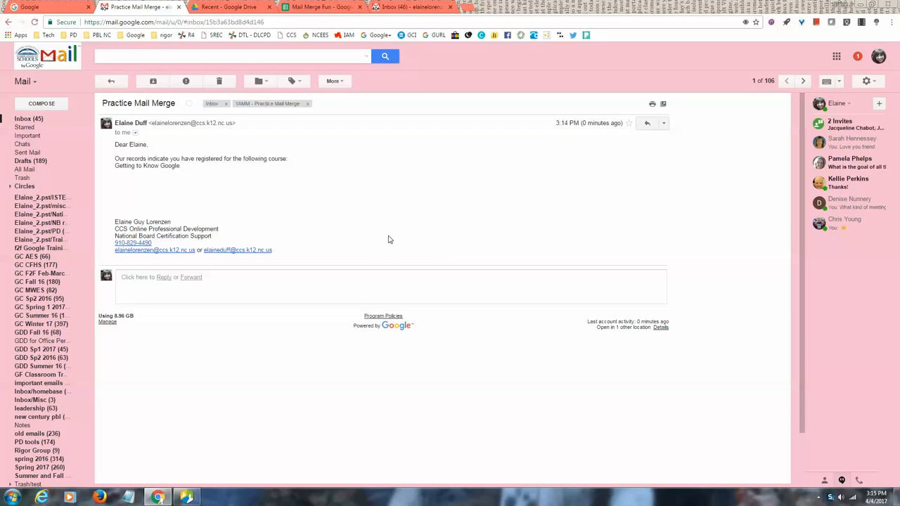
click(307, 7)
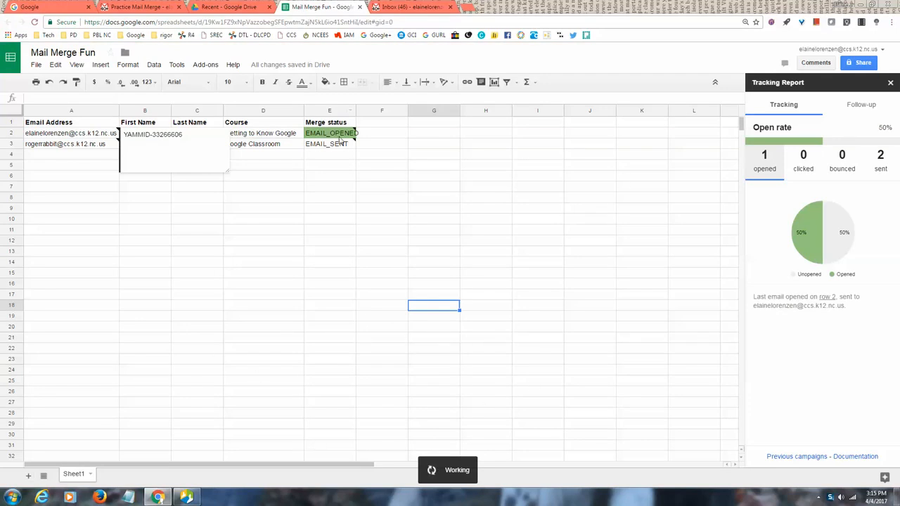
mouse_move(353, 144)
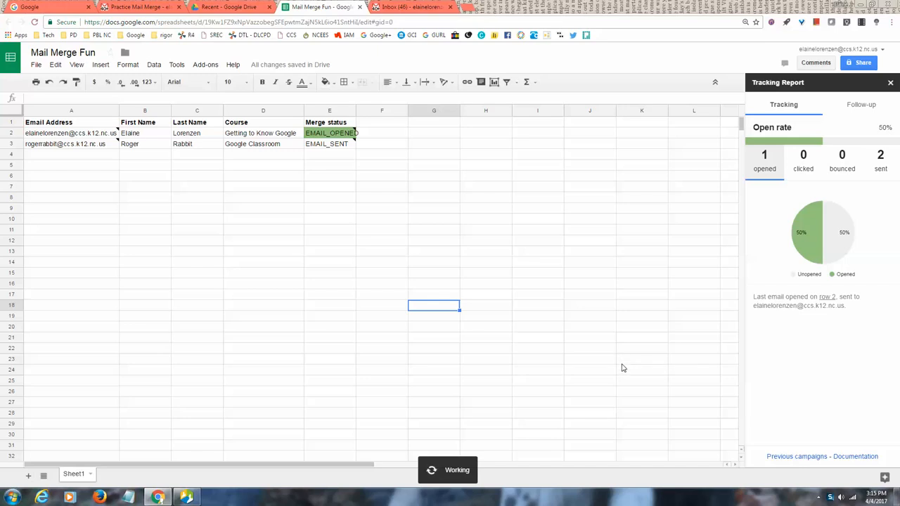
right_click(830, 499)
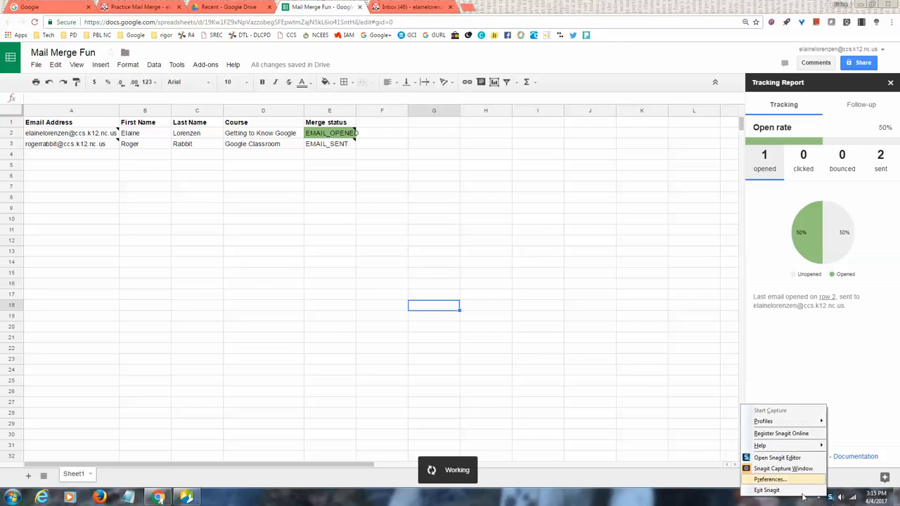